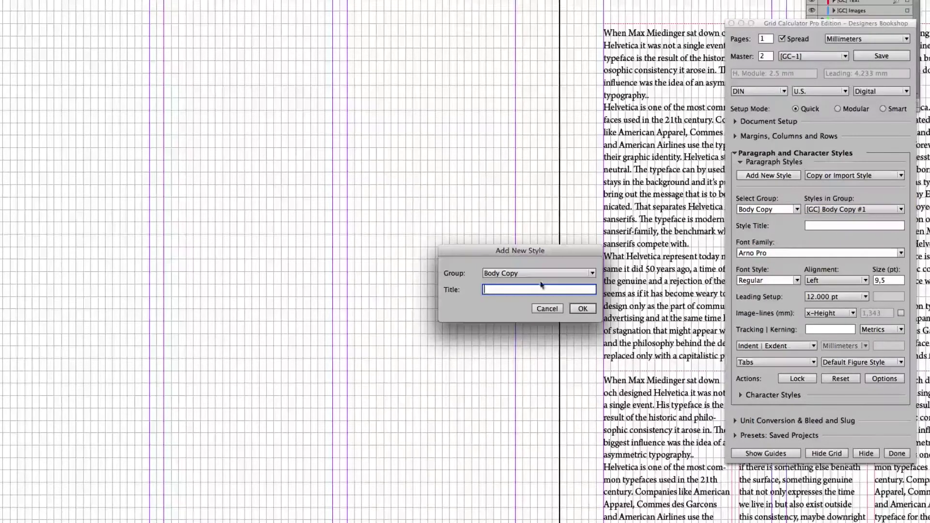
Add a new Grid Calculator Pro style in the Headline group, creating [GC] Headline #1
{"action": "left_click", "coordinate": [542, 285]}
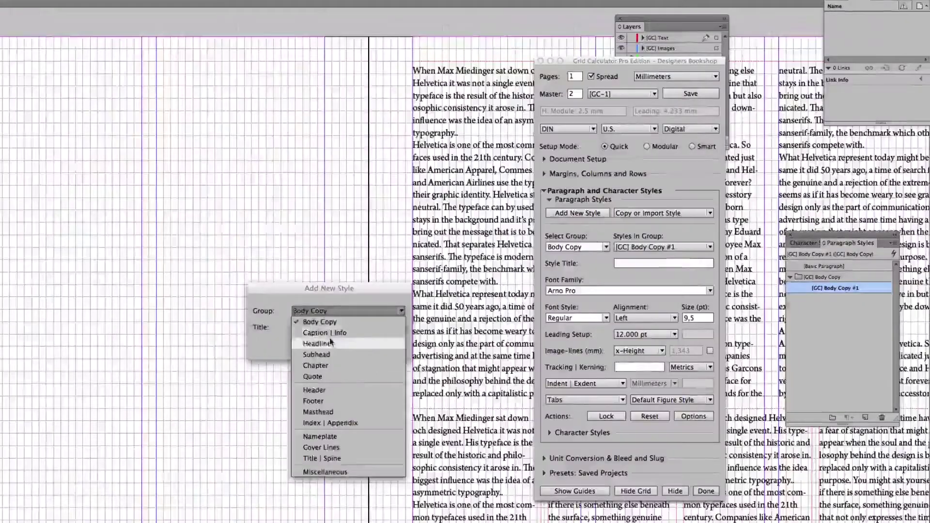
{"action": "left_click", "coordinate": [573, 308]}
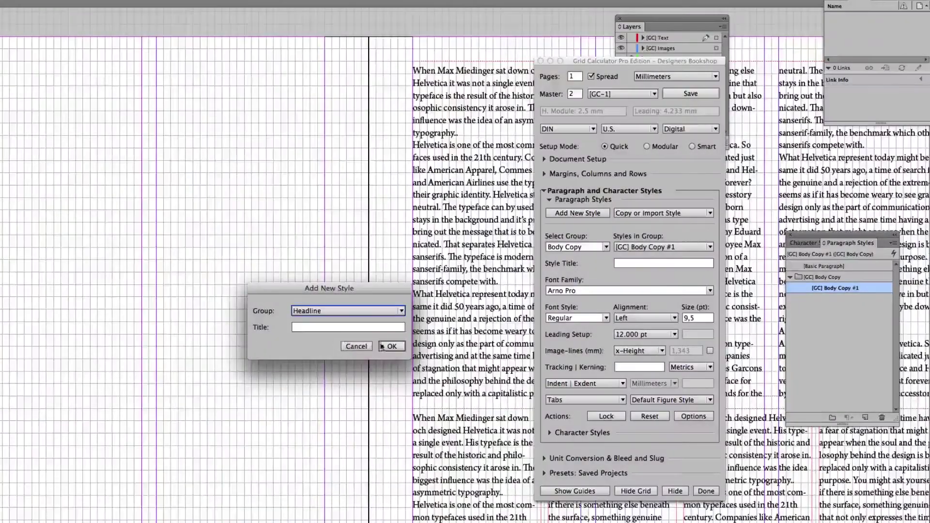
{"action": "left_click", "coordinate": [390, 346]}
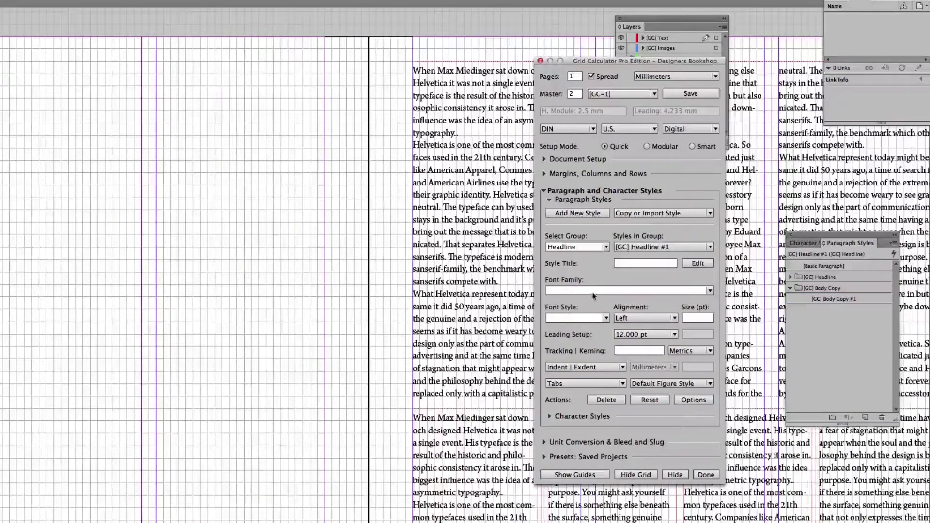
Set the [GC] Headline #1 style to Berthold Akzidenz Grotesk Medium at 24 pt
{"action": "left_click", "coordinate": [594, 294]}
{"action": "type", "text": "Berthold Akzidenz Grotesk"}
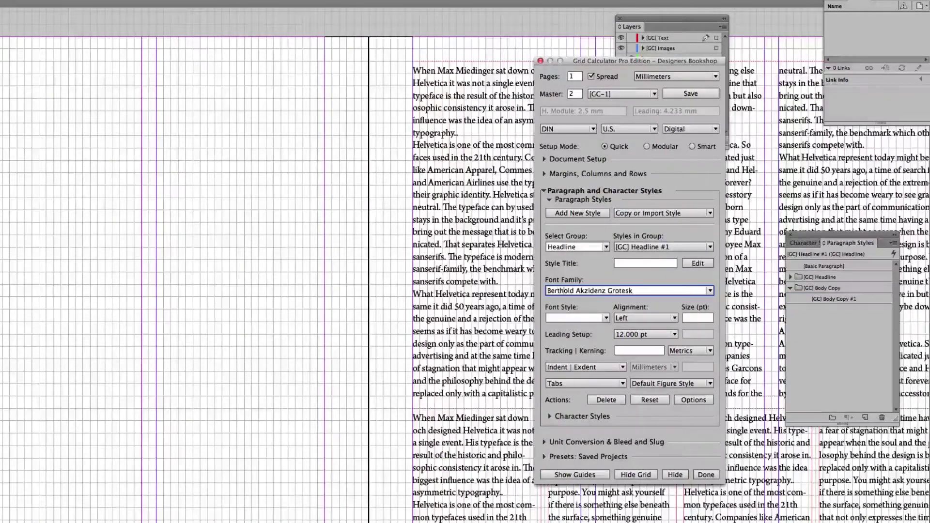
{"action": "key", "text": "Tab"}
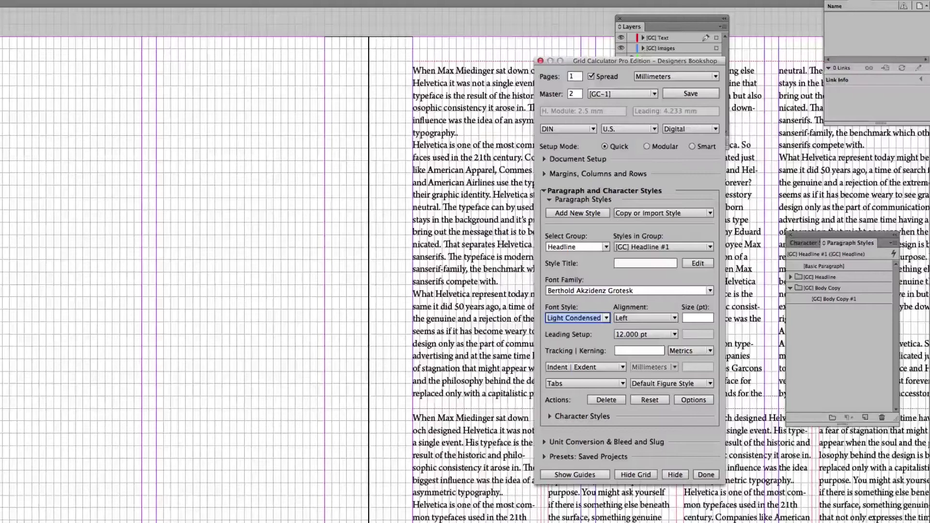
{"action": "left_click", "coordinate": [607, 318]}
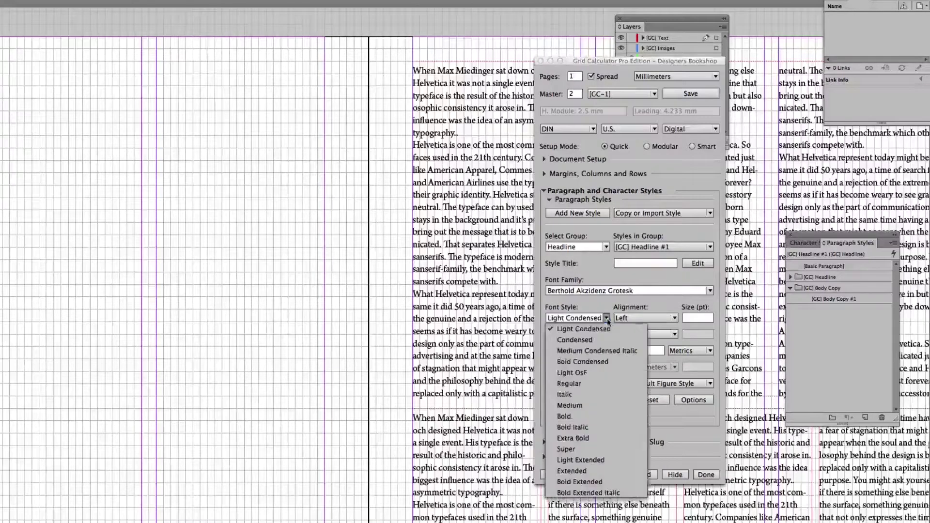
{"action": "left_click", "coordinate": [590, 403]}
{"action": "type", "text": "Medium"}
{"action": "left_click", "coordinate": [704, 318]}
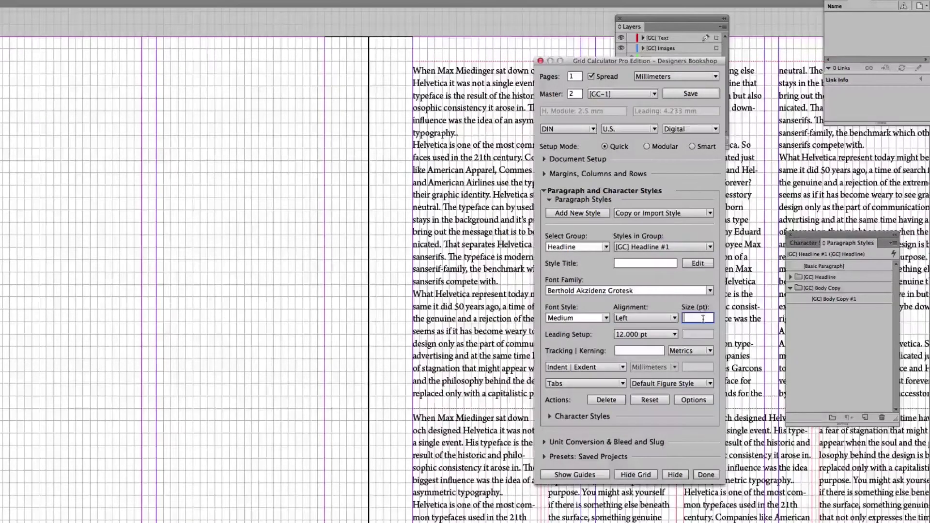
{"action": "type", "text": "2"}
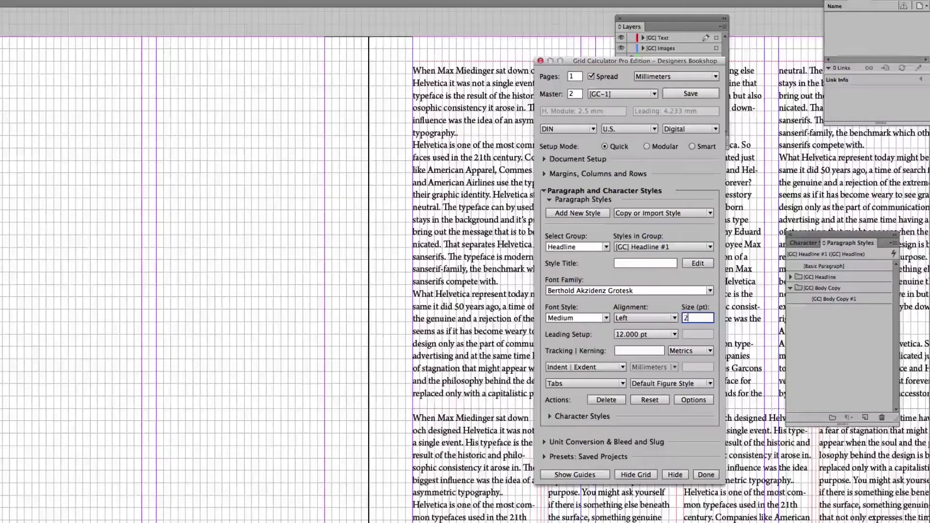
{"action": "type", "text": "4"}
{"action": "left_click", "coordinate": [66, 318]}
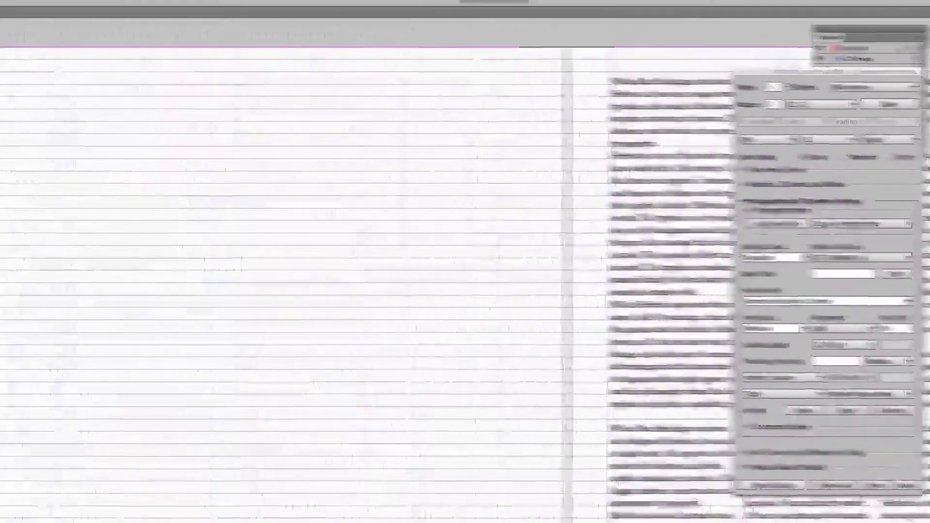
Draw a text frame at the top of the page, type 'This is a headline that is a headline' and select it all
{"action": "left_click_drag", "start_coordinate": [100, 77], "coordinate": [632, 264]}
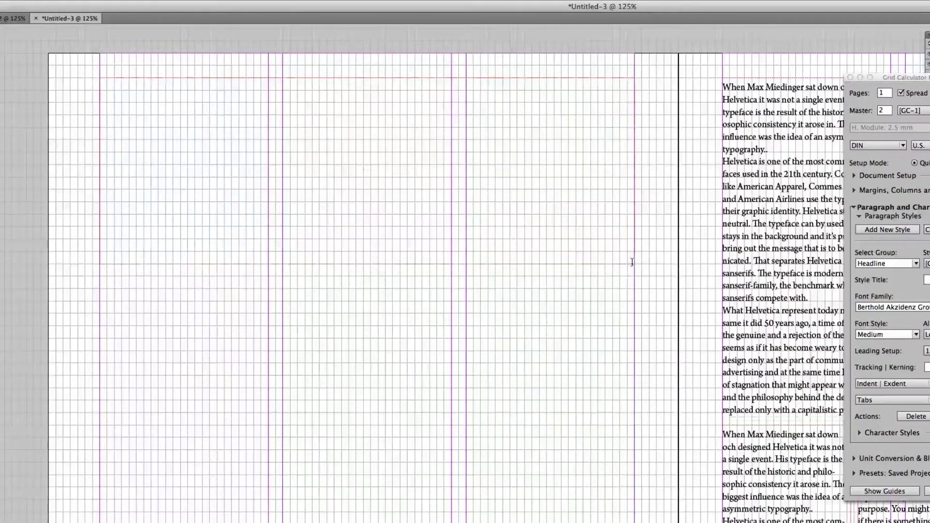
{"action": "type", "text": "This is a headline"}
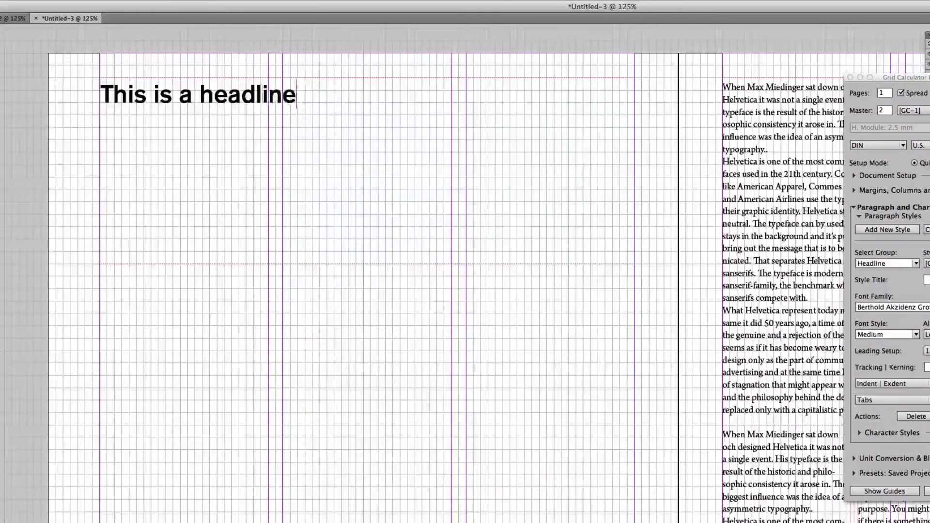
{"action": "type", "text": " that is a headli"}
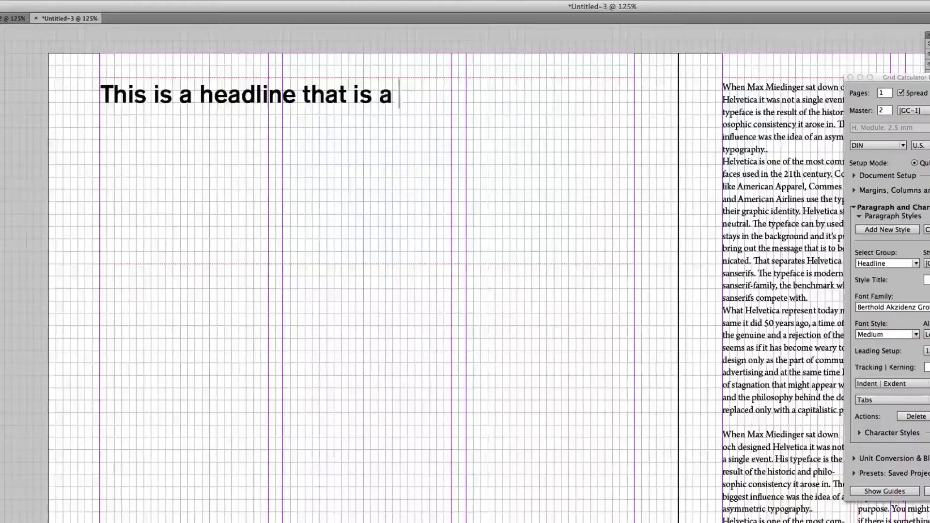
{"action": "type", "text": "ne"}
{"action": "key", "text": "ctrl+a"}
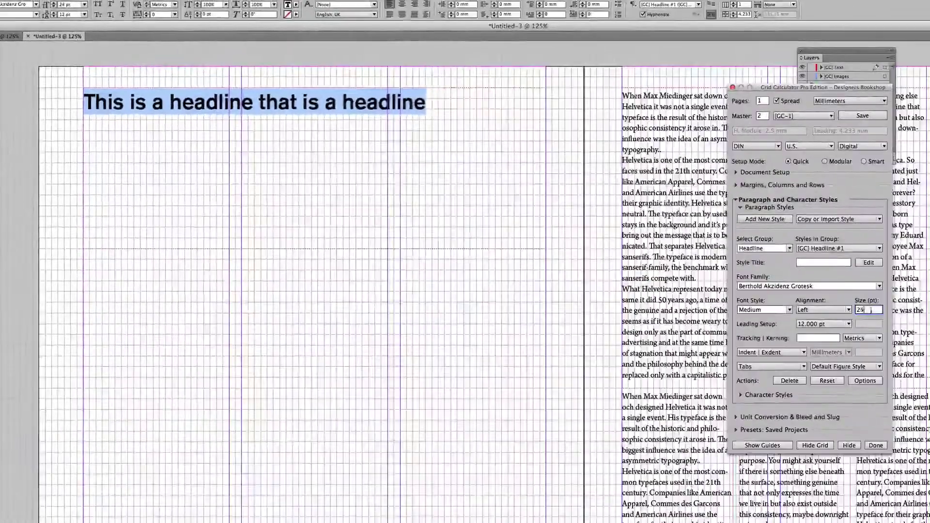
Raise the headline size from 52 to 58 pt
{"action": "scroll", "coordinate": [871, 311], "scroll_direction": "up", "scroll_amount": 10}
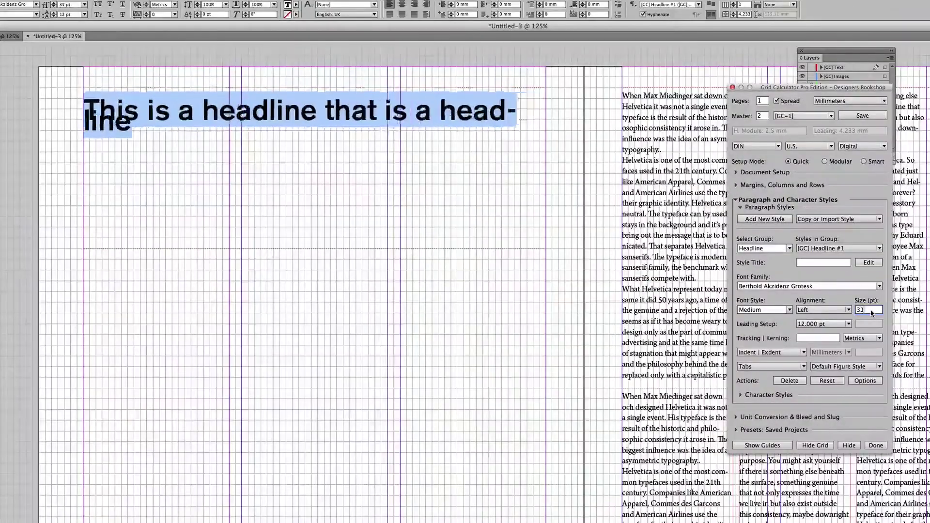
{"action": "scroll", "coordinate": [871, 310], "scroll_direction": "up", "scroll_amount": 10}
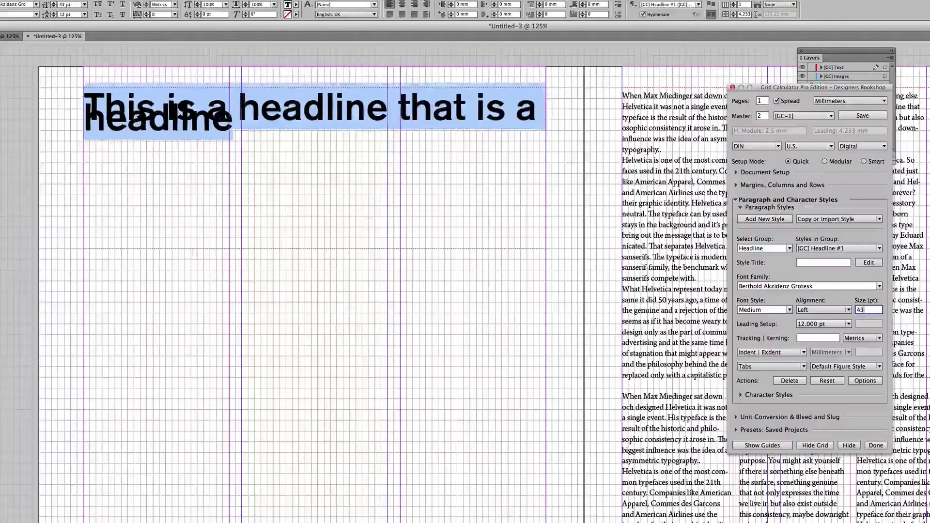
{"action": "key", "text": "Up"}
{"action": "key", "text": "Up"}
{"action": "key", "text": "Up"}
{"action": "key", "text": "Up"}
{"action": "key", "text": "Up"}
{"action": "key", "text": "Up"}
{"action": "key", "text": "Up"}
{"action": "key", "text": "Up"}
{"action": "key", "text": "Up"}
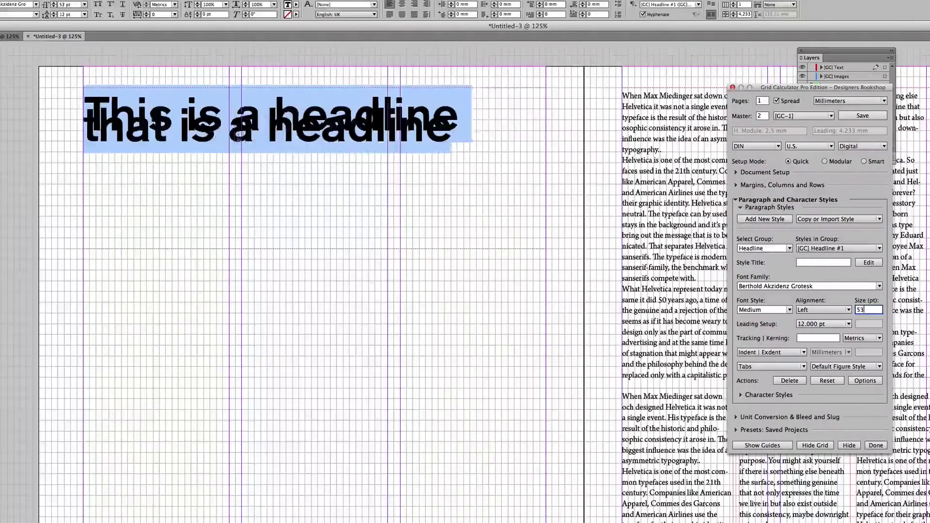
{"action": "key", "text": "Up"}
{"action": "key", "text": "Up"}
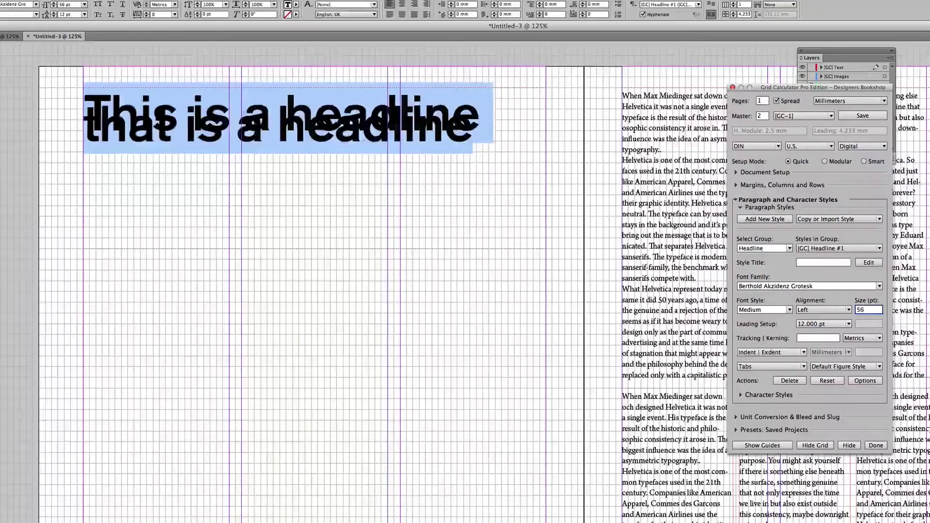
{"action": "key", "text": "Up"}
{"action": "key", "text": "Up"}
Set the headline leading to ×4 V. Subdiv. (48 pt), breaking it onto two lines
{"action": "left_click", "coordinate": [825, 324]}
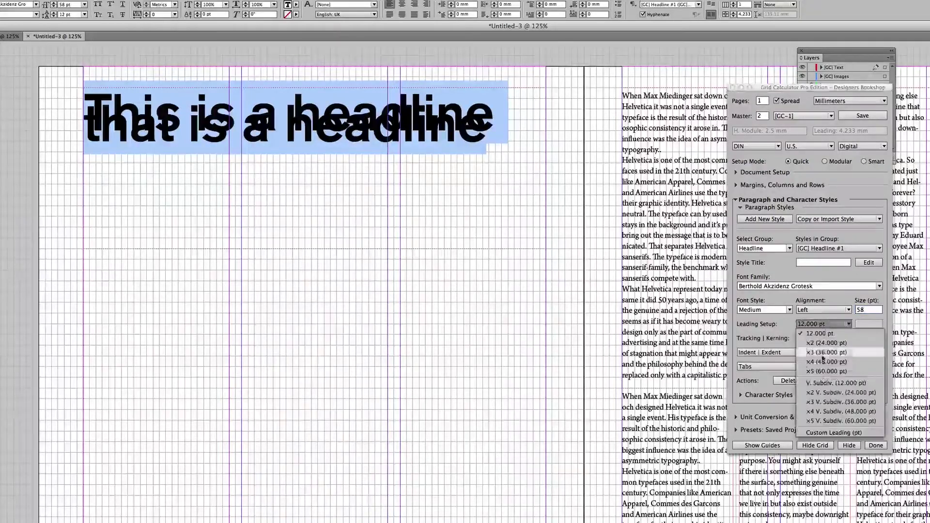
{"action": "left_click", "coordinate": [828, 393]}
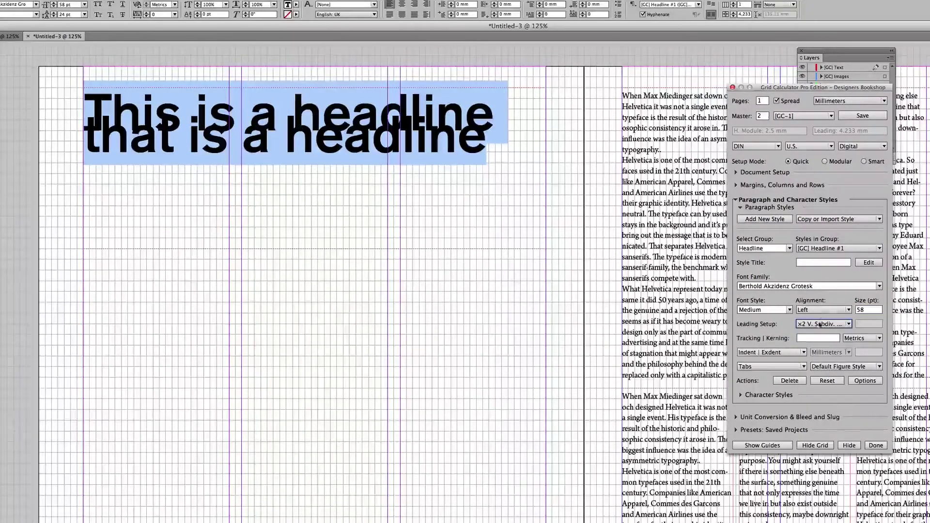
{"action": "left_click", "coordinate": [824, 324]}
{"action": "left_click", "coordinate": [823, 402]}
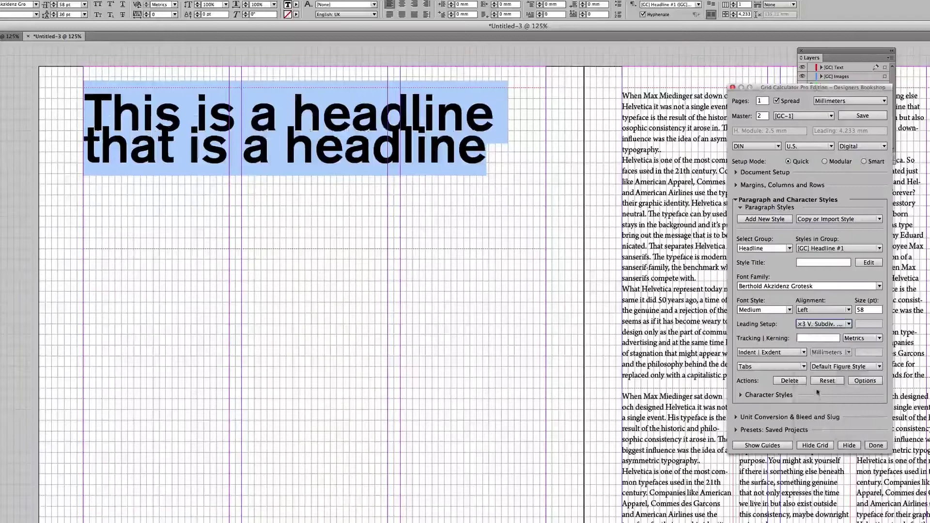
{"action": "left_click", "coordinate": [826, 324]}
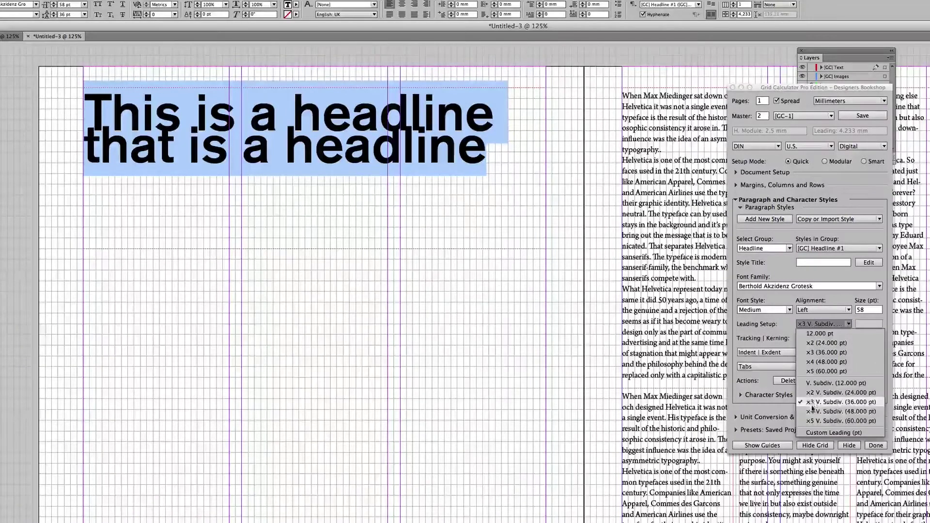
{"action": "left_click", "coordinate": [810, 412]}
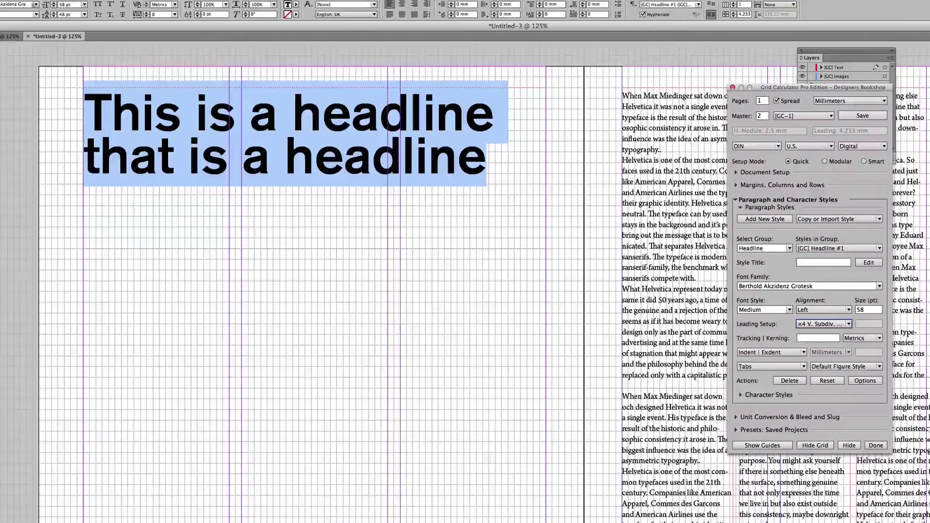
Deselect the headline and briefly preview the page without grid and guides
{"action": "key", "text": "Escape"}
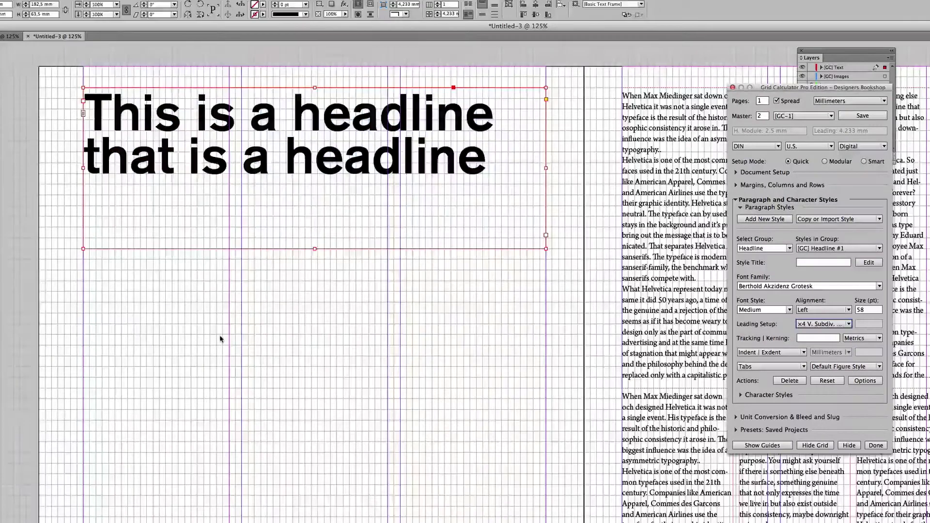
{"action": "left_click", "coordinate": [222, 339]}
{"action": "key", "text": "w"}
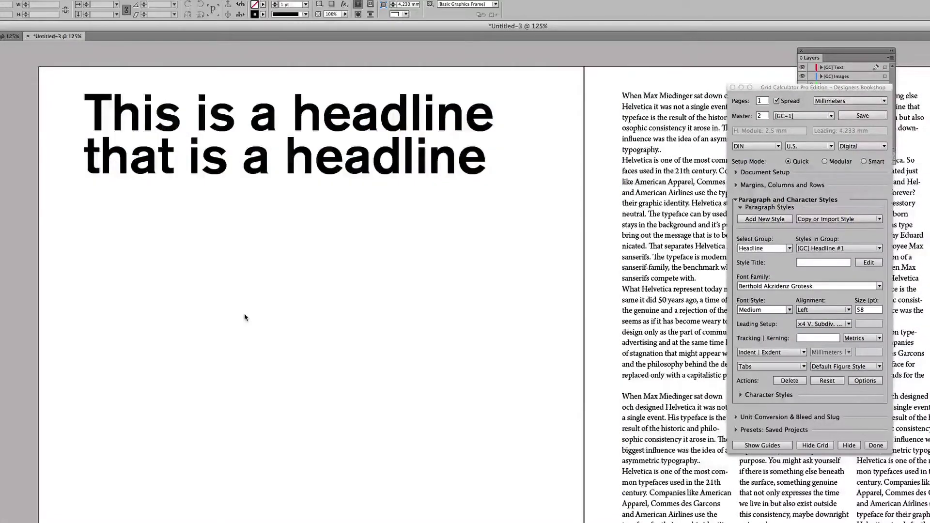
{"action": "key", "text": "w"}
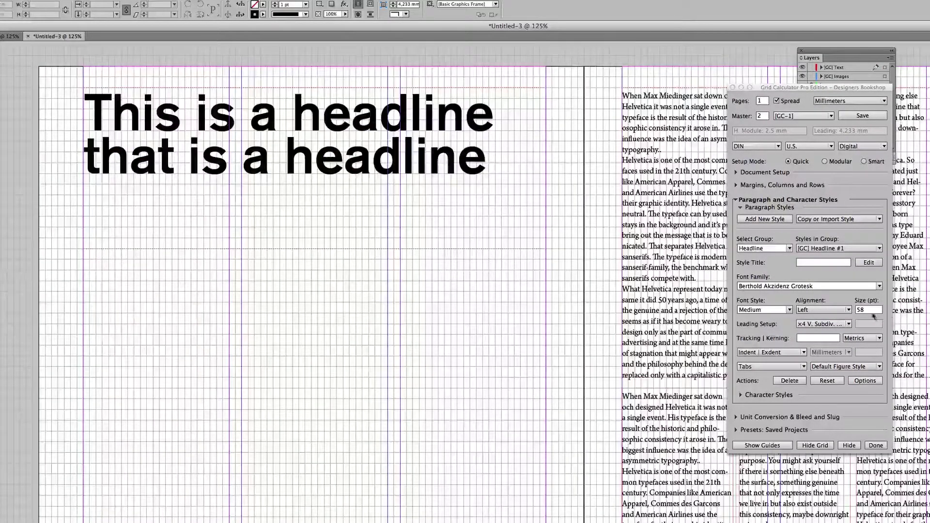
Set the headline to 65 pt with ×5 V. Subdiv. (60 pt) leading, then preview the page
{"action": "left_click", "coordinate": [873, 317]}
{"action": "left_click", "coordinate": [875, 313]}
{"action": "key", "text": "Up"}
{"action": "key", "text": "Up"}
{"action": "key", "text": "Up"}
{"action": "key", "text": "Up"}
{"action": "key", "text": "Up"}
{"action": "key", "text": "Up"}
{"action": "key", "text": "Up"}
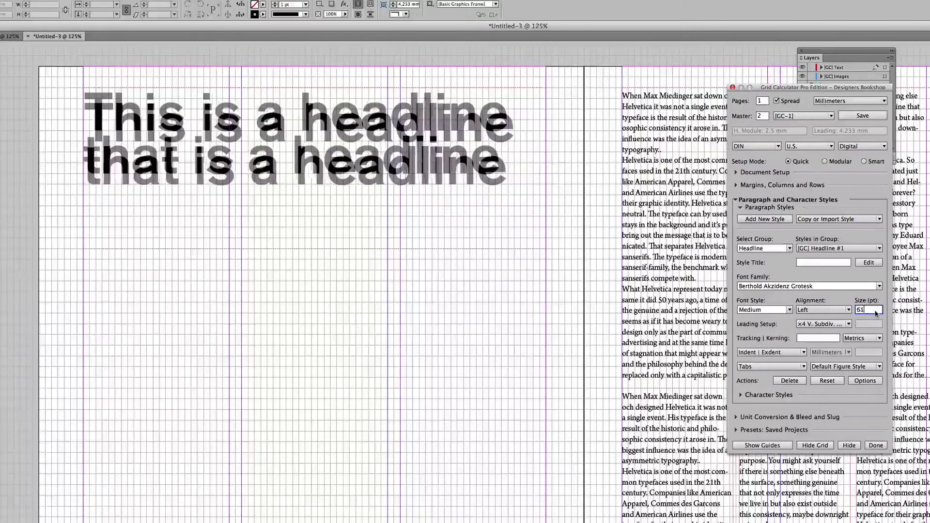
{"action": "left_click", "coordinate": [818, 321]}
{"action": "left_click", "coordinate": [820, 332]}
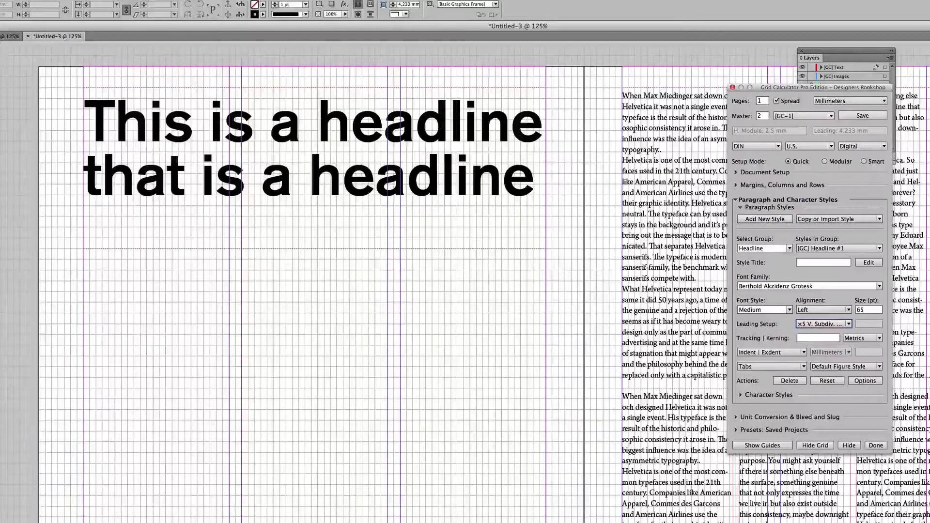
{"action": "left_click", "coordinate": [350, 393]}
{"action": "key", "text": "w"}
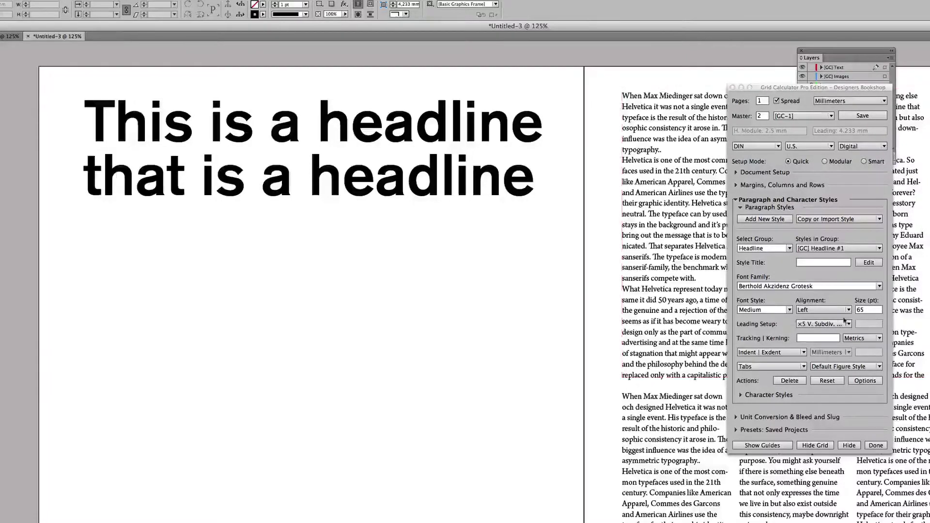
Switch the headline to Custom Leading with a calculated value of 72 pt (12×6)
{"action": "left_click", "coordinate": [847, 324]}
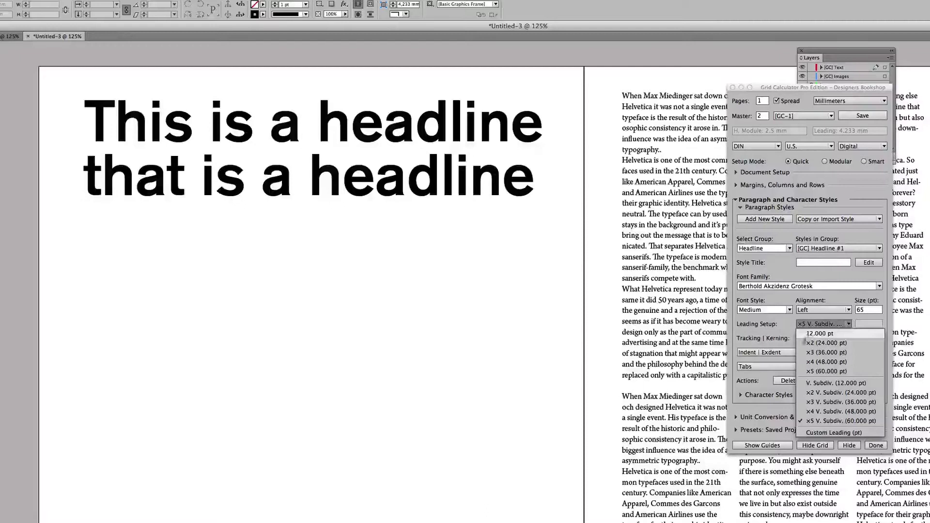
{"action": "left_click", "coordinate": [807, 334]}
{"action": "left_click", "coordinate": [829, 324]}
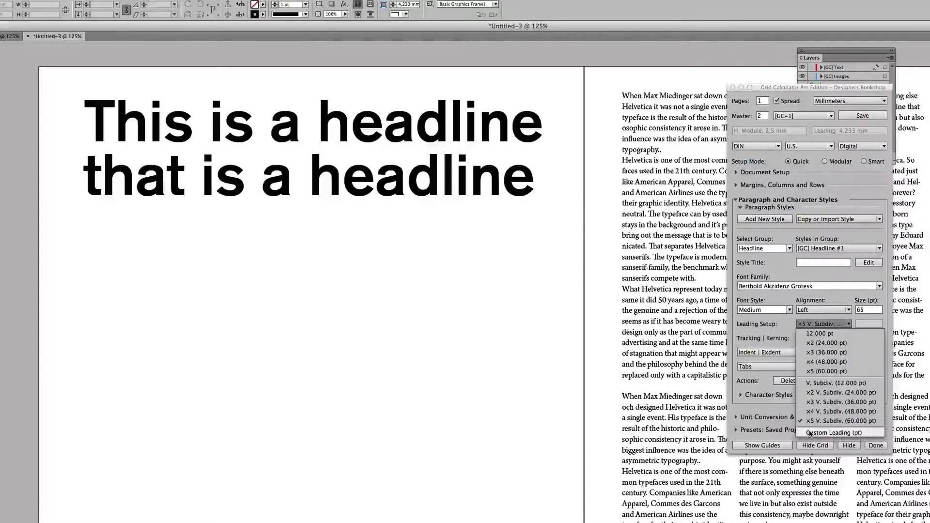
{"action": "left_click", "coordinate": [810, 433]}
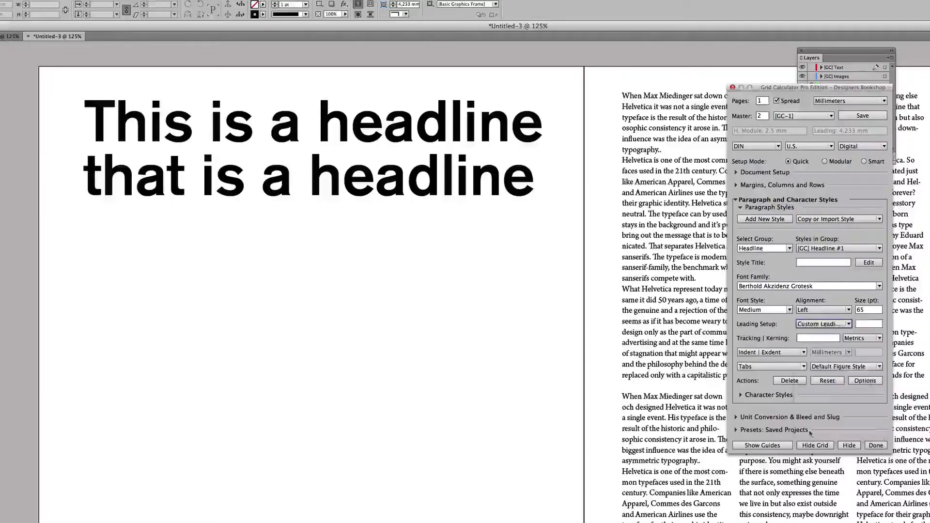
{"action": "left_click", "coordinate": [865, 325]}
{"action": "type", "text": "12*6"}
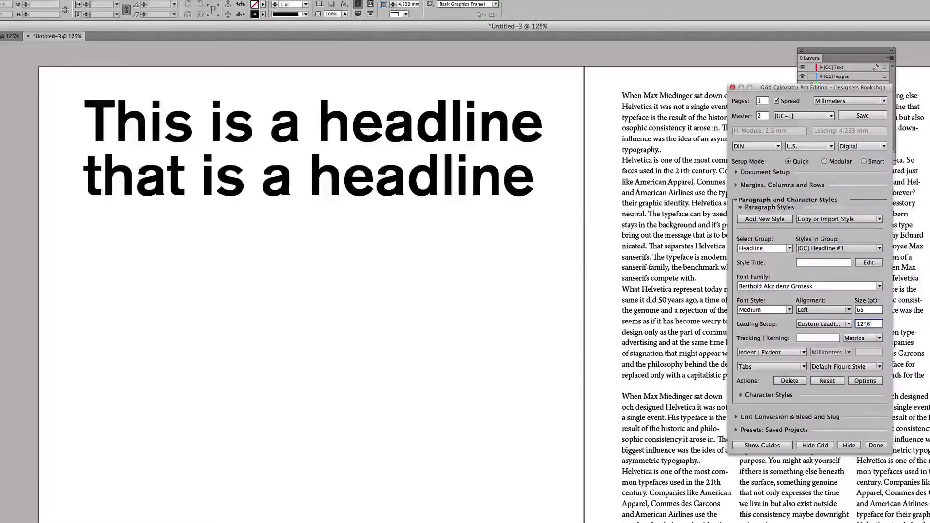
{"action": "key", "text": "Tab"}
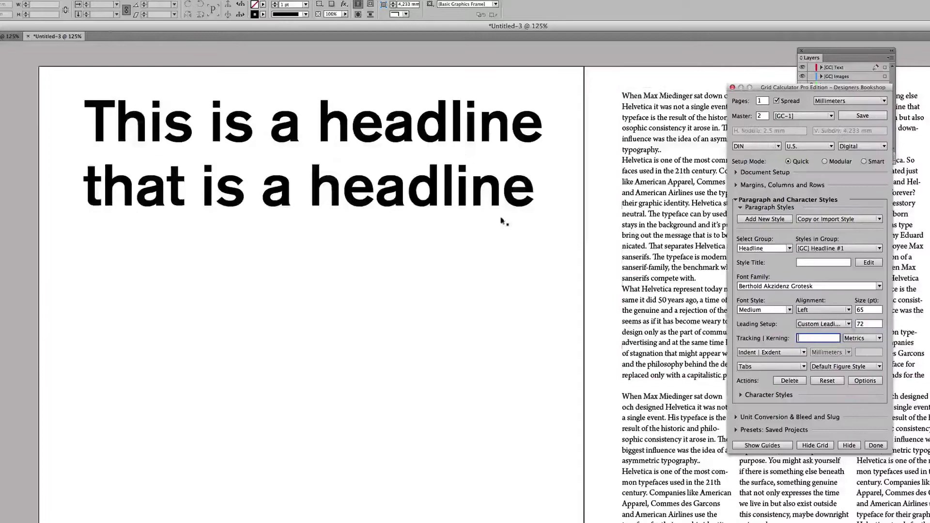
{"action": "left_click", "coordinate": [574, 219]}
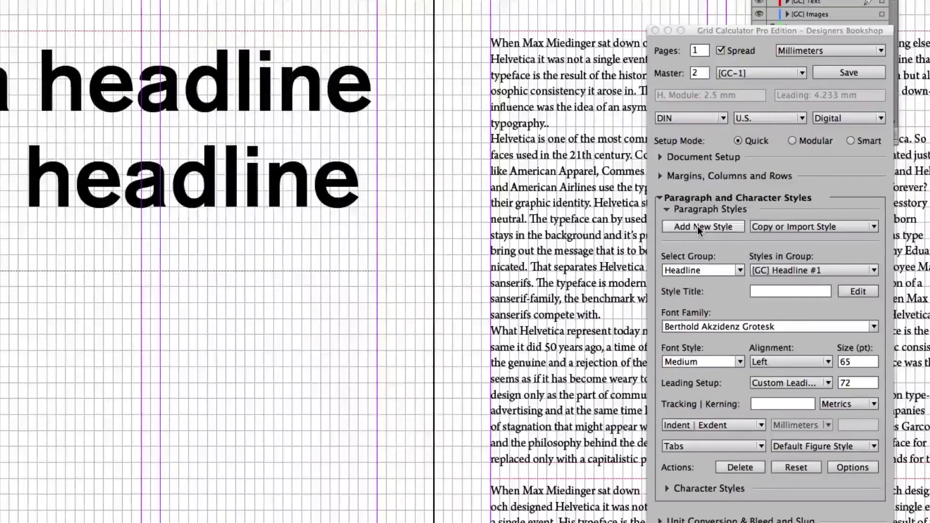
Add a new style in the Subhead group, creating [GC] Subhead #1
{"action": "left_click", "coordinate": [719, 223]}
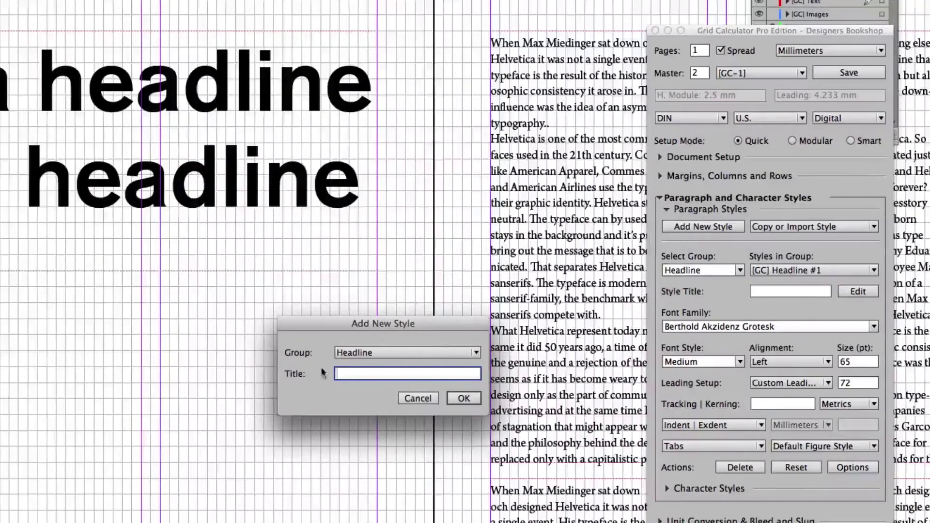
{"action": "left_click", "coordinate": [373, 352]}
{"action": "left_click", "coordinate": [397, 408]}
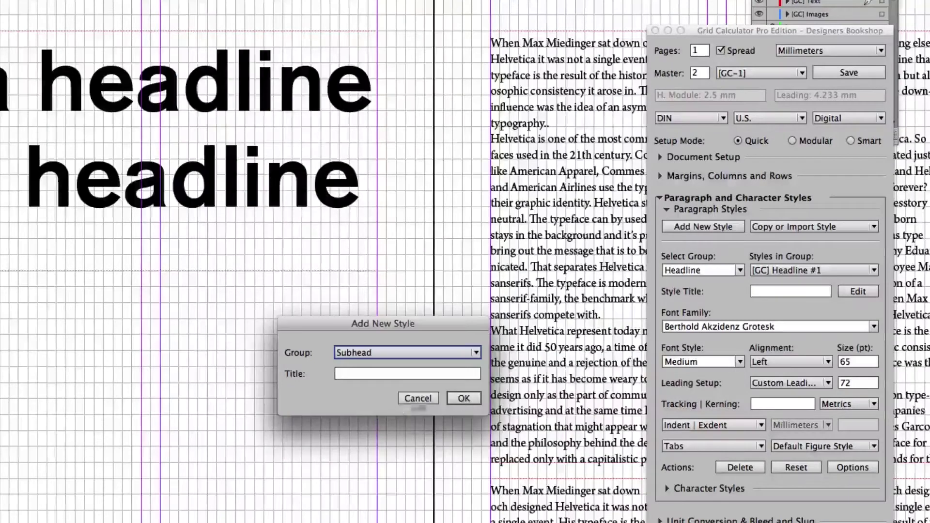
{"action": "left_click", "coordinate": [463, 399]}
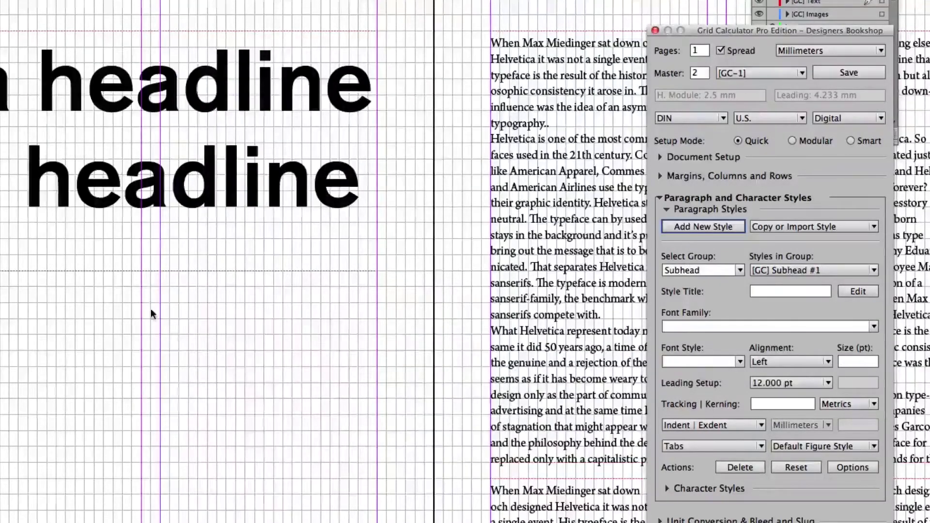
Set the subhead font to Berthold Akzidenz Grotesk Light OsF
{"action": "left_click", "coordinate": [734, 329]}
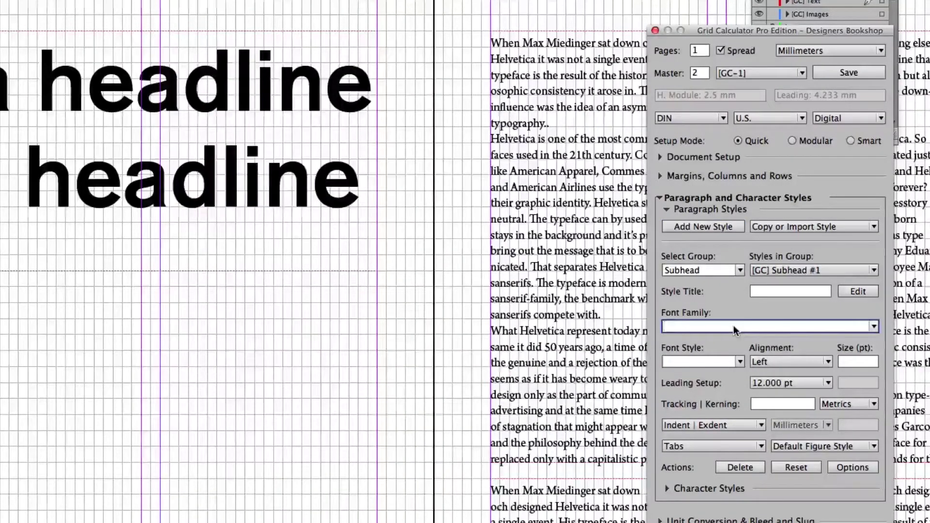
{"action": "type", "text": "Berthold Akzidenz Grotesk"}
{"action": "key", "text": "Tab"}
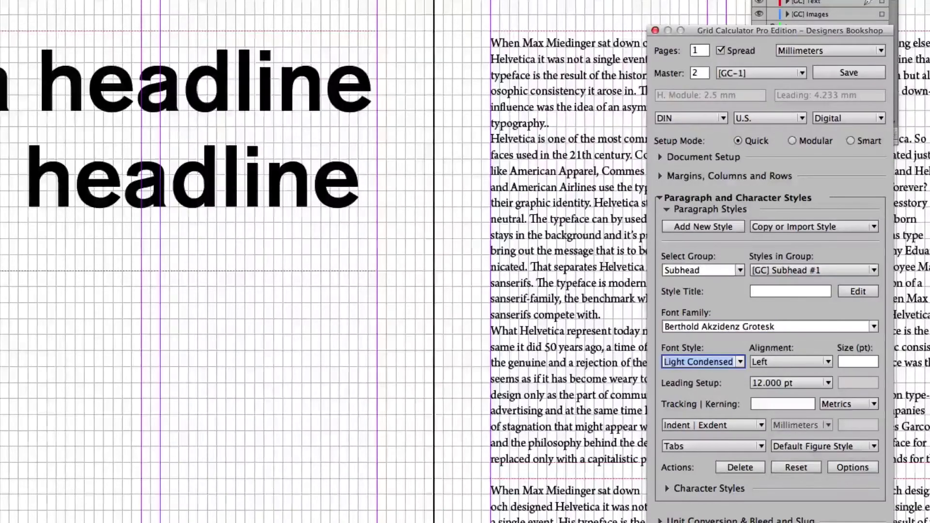
{"action": "left_click", "coordinate": [740, 362]}
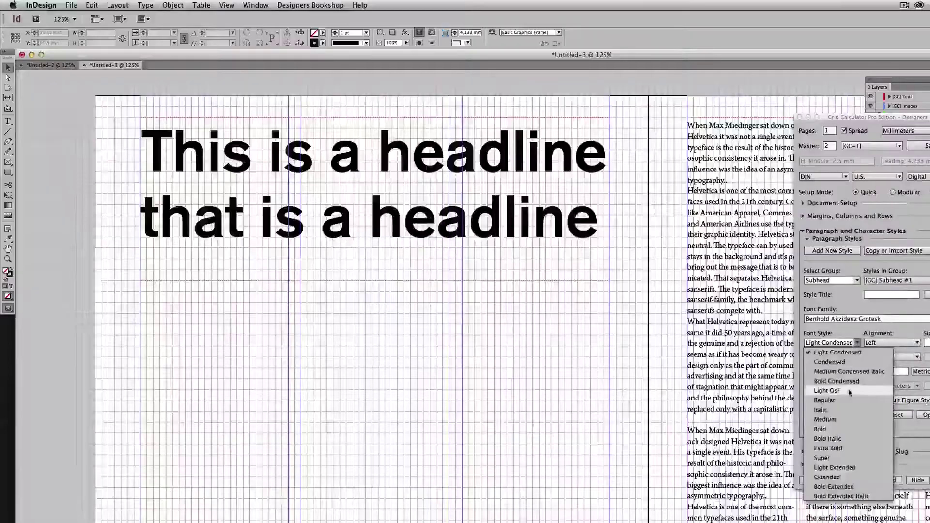
{"action": "left_click", "coordinate": [849, 392]}
Shorten the headline frame to fit its two lines
{"action": "left_click", "coordinate": [377, 279]}
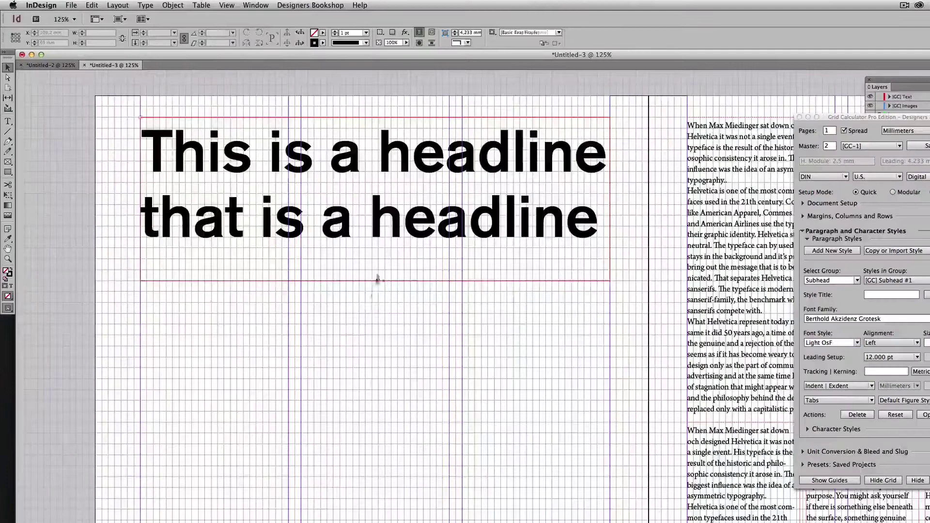
{"action": "left_click_drag", "start_coordinate": [379, 277], "coordinate": [379, 248]}
{"action": "left_click", "coordinate": [231, 294]}
Draw a text frame below the headline, paste the first body paragraph into it and select it all
{"action": "key", "text": "t"}
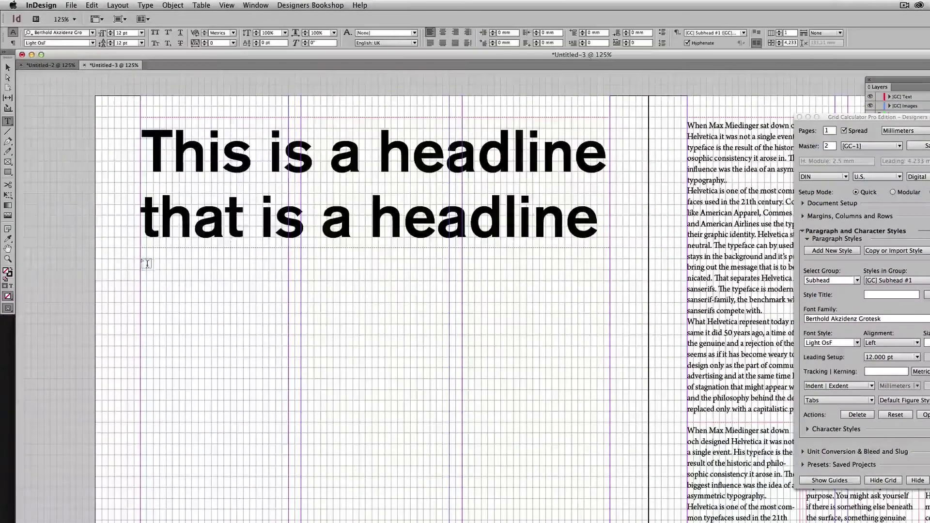
{"action": "left_click_drag", "start_coordinate": [144, 261], "coordinate": [611, 388]}
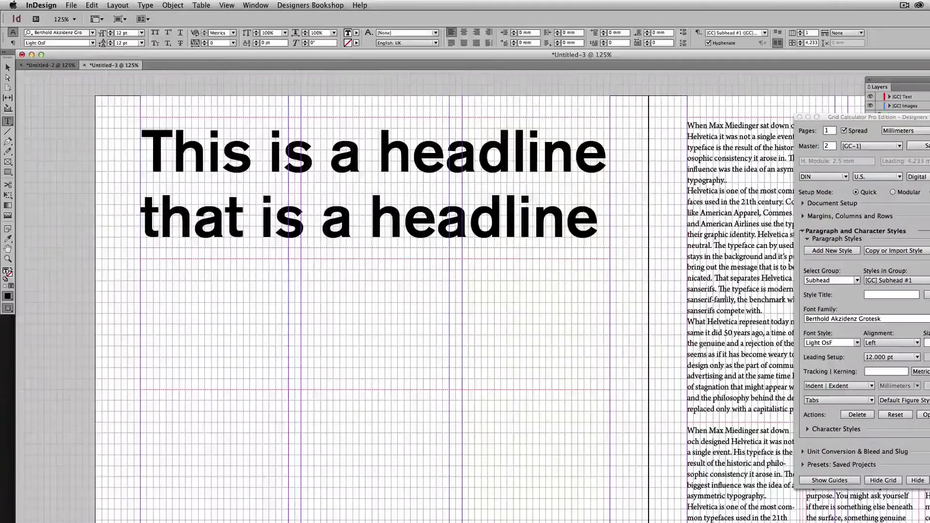
{"action": "left_click_drag", "start_coordinate": [824, 117], "coordinate": [904, 133]}
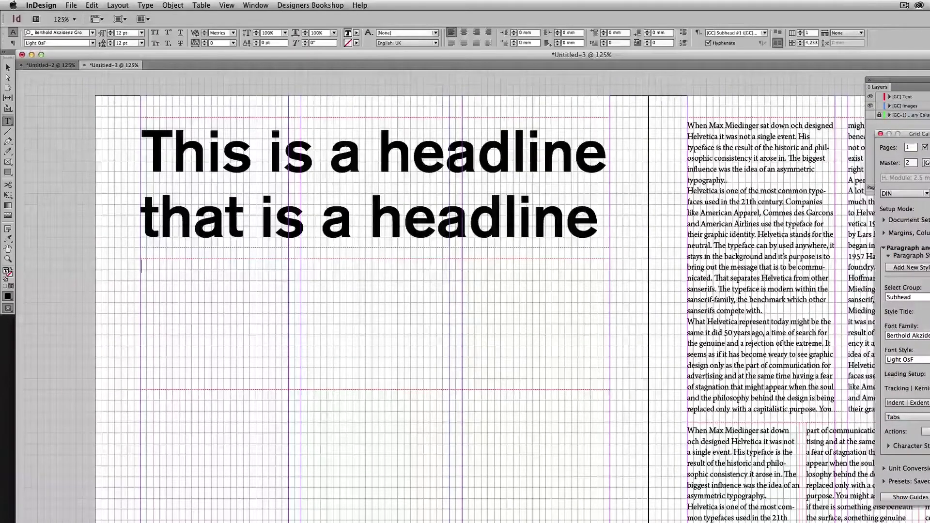
{"action": "left_click_drag", "start_coordinate": [728, 180], "coordinate": [671, 121]}
{"action": "key", "text": "super+c"}
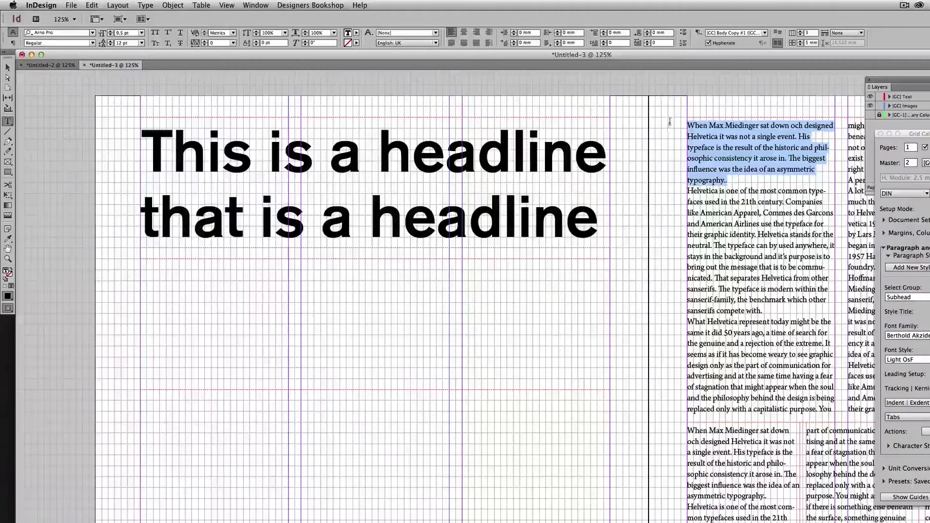
{"action": "left_click", "coordinate": [231, 285]}
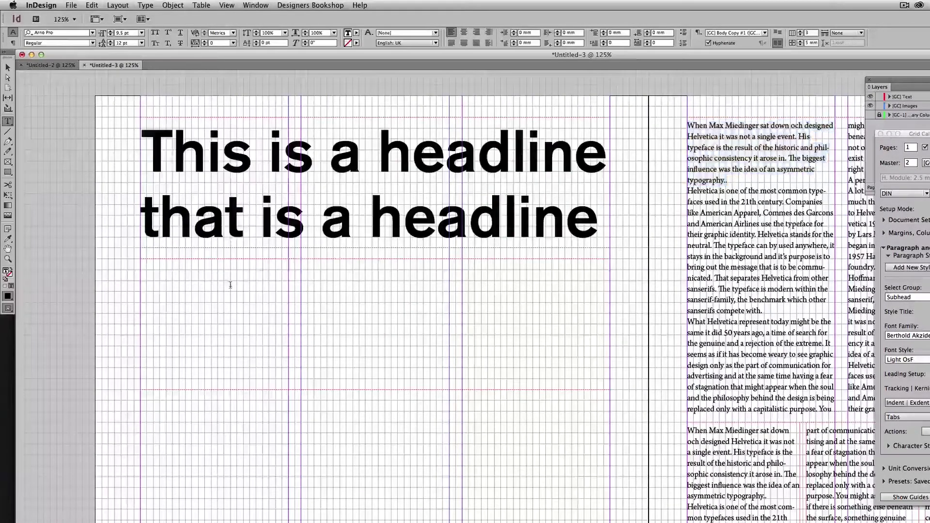
{"action": "key", "text": "super+v"}
{"action": "key", "text": "super+a"}
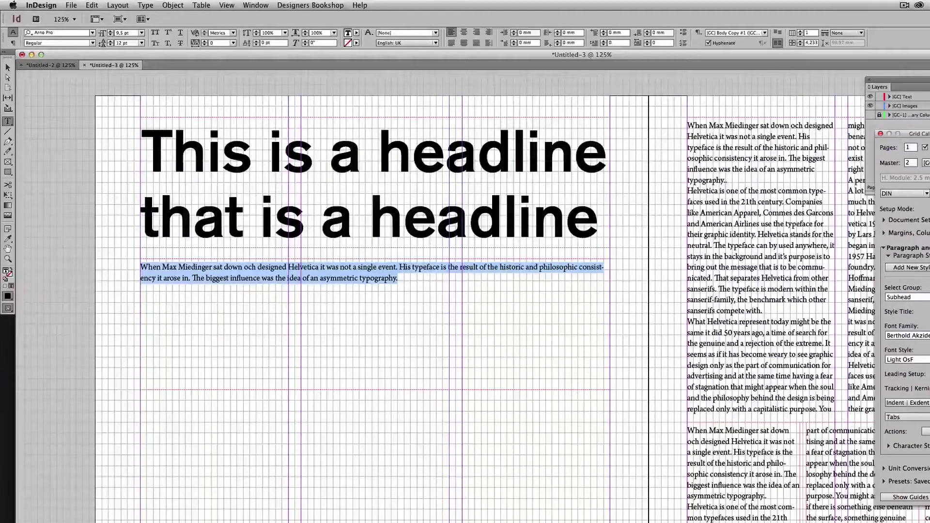
{"action": "left_click_drag", "start_coordinate": [924, 134], "coordinate": [867, 130]}
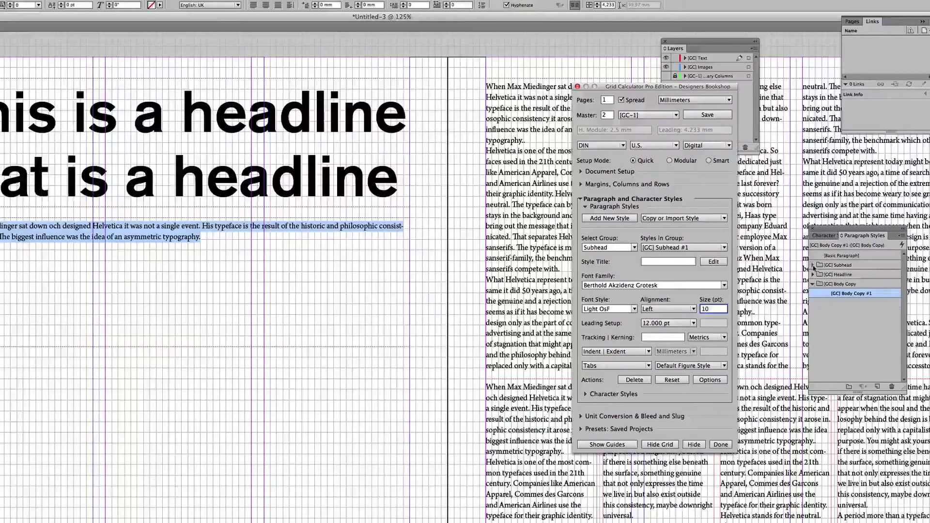
Apply [GC] Subhead #1 to the pasted paragraph and set its size to 20 pt
{"action": "left_click", "coordinate": [813, 265]}
{"action": "left_click", "coordinate": [855, 274]}
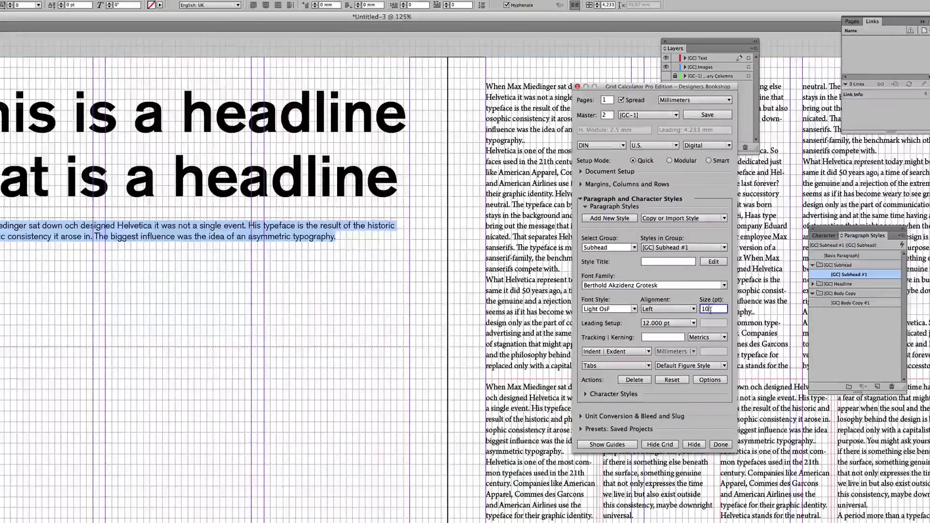
{"action": "key", "text": "BackSpace"}
{"action": "type", "text": "9"}
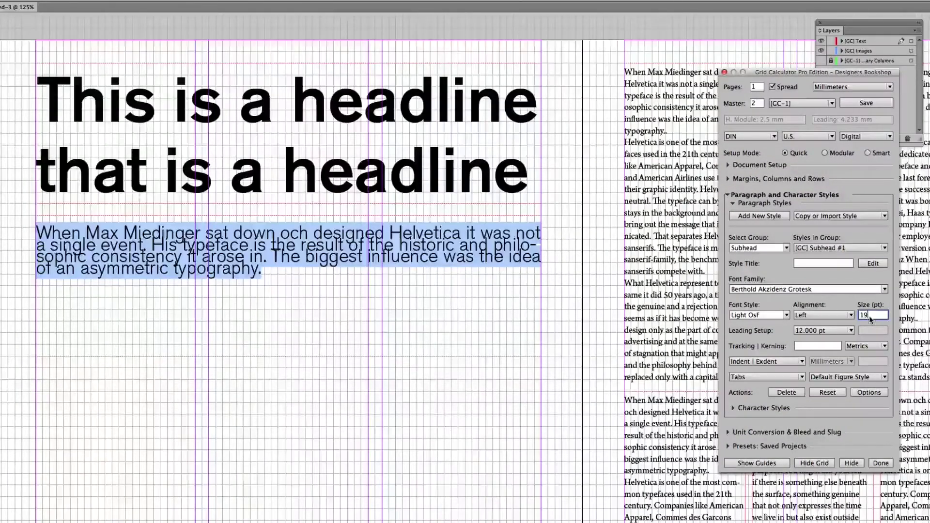
{"action": "key", "text": "Up"}
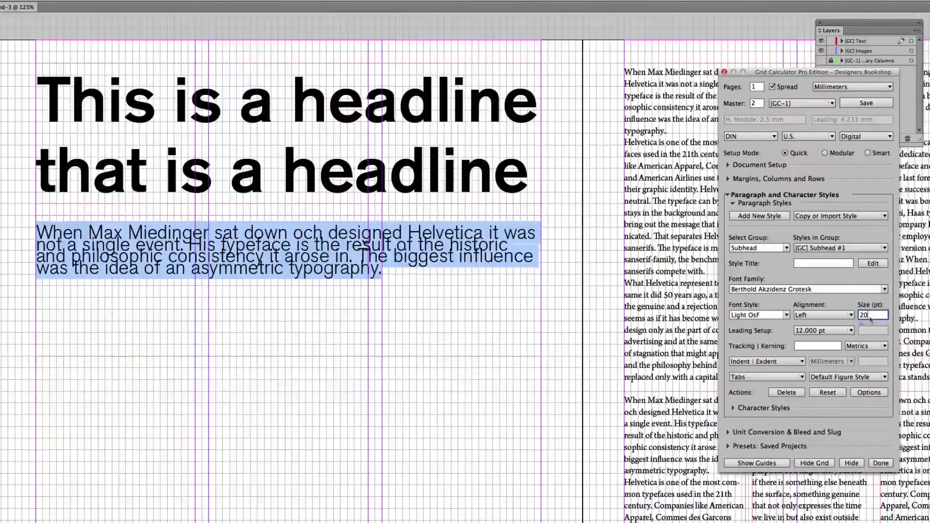
Set the subhead leading to ×2 (24 pt) and check the result in preview
{"action": "left_click", "coordinate": [844, 331]}
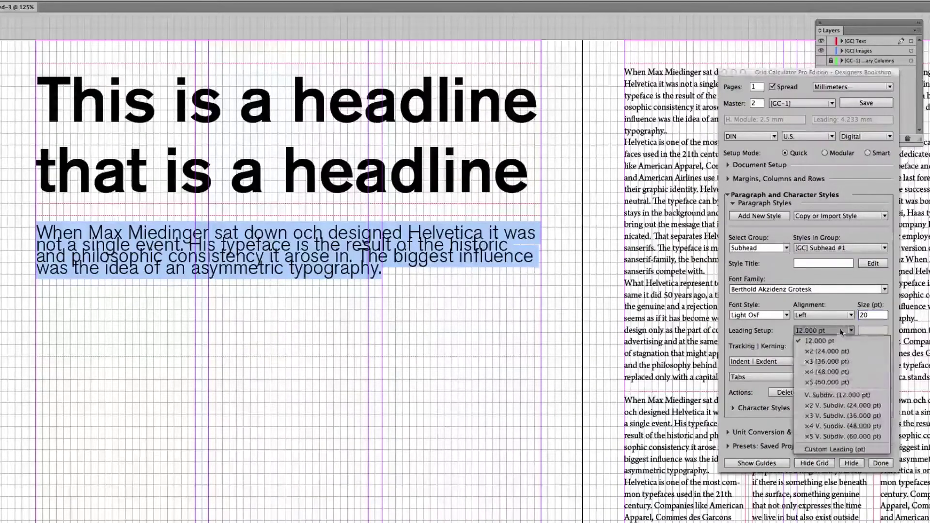
{"action": "left_click", "coordinate": [826, 352]}
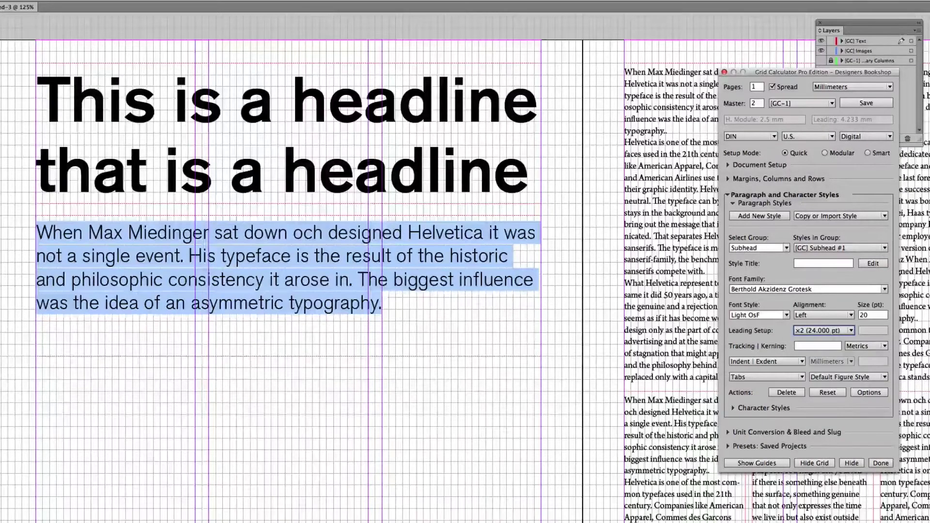
{"action": "left_click", "coordinate": [504, 220]}
{"action": "key", "text": "w"}
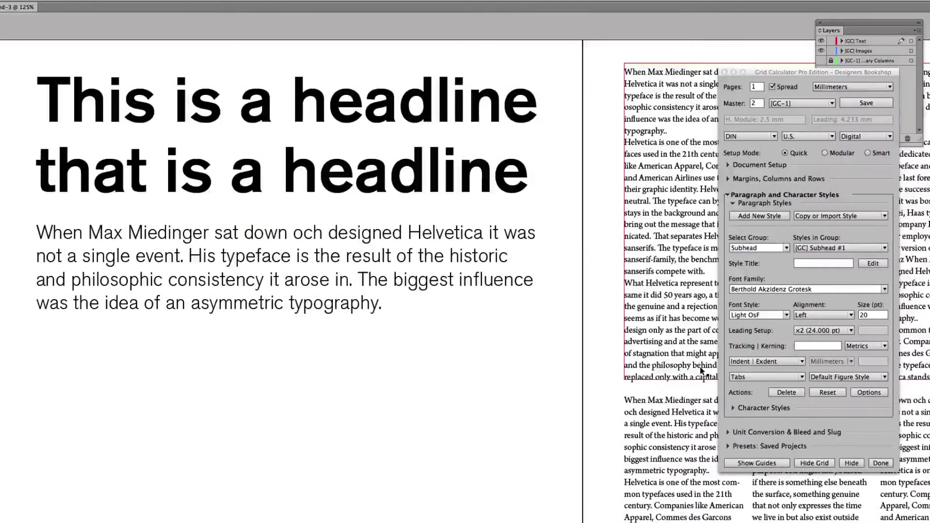
{"action": "key", "text": "w"}
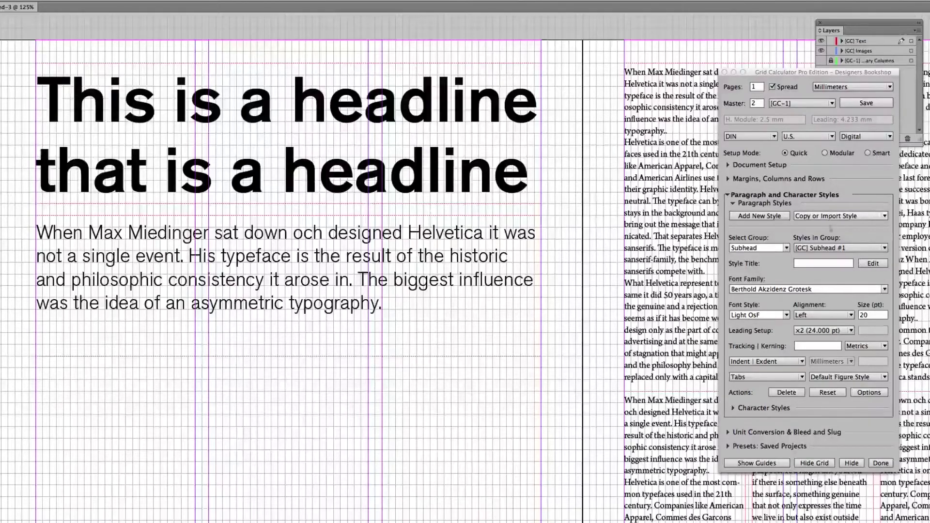
Give the subhead a custom 22 pt leading and view the page in preview mode
{"action": "left_click", "coordinate": [824, 332]}
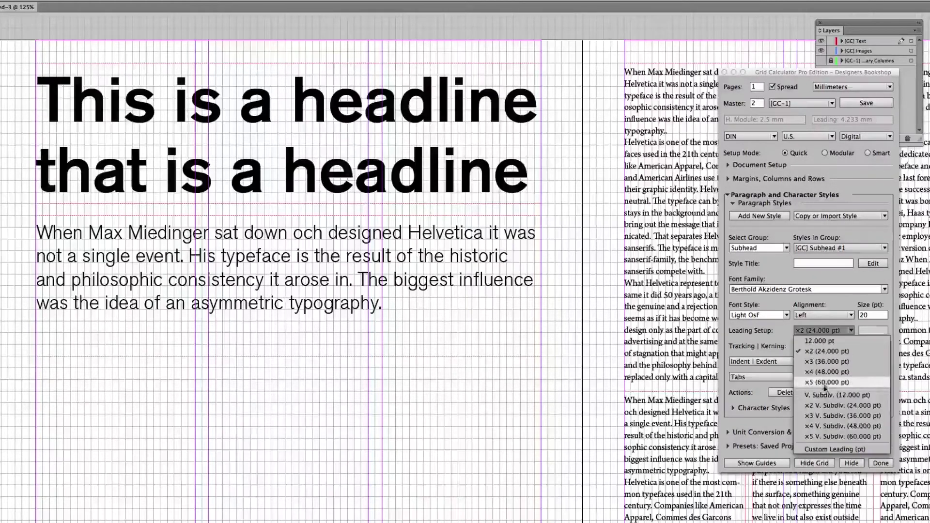
{"action": "left_click", "coordinate": [809, 450]}
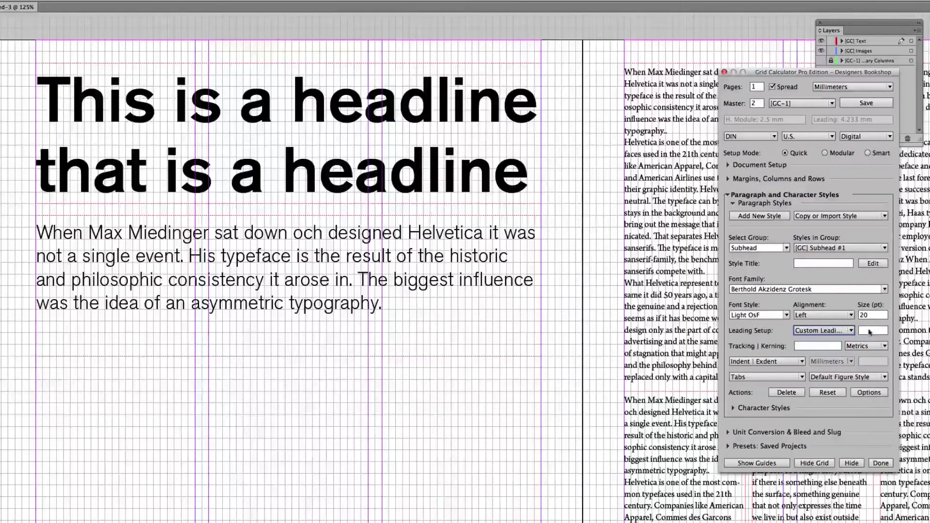
{"action": "left_click", "coordinate": [851, 330]}
{"action": "left_click", "coordinate": [850, 329]}
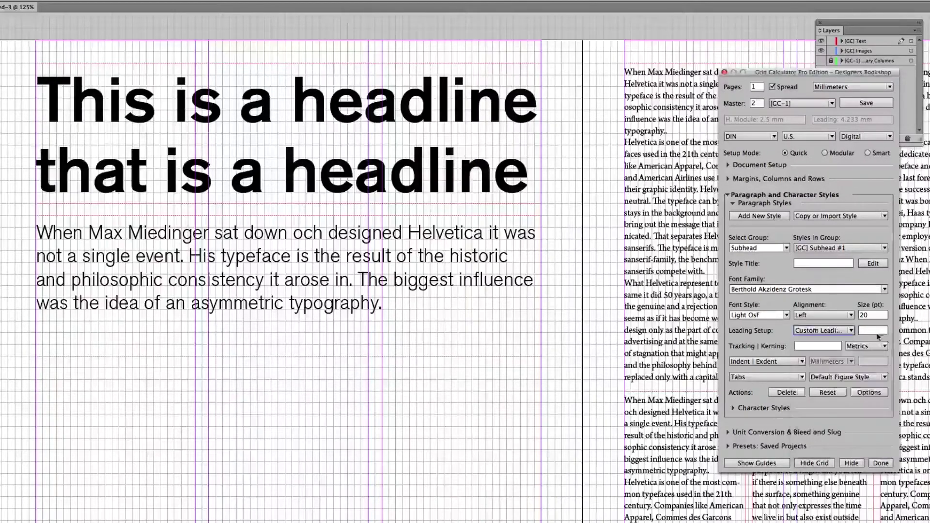
{"action": "left_click", "coordinate": [875, 331]}
{"action": "type", "text": "22"}
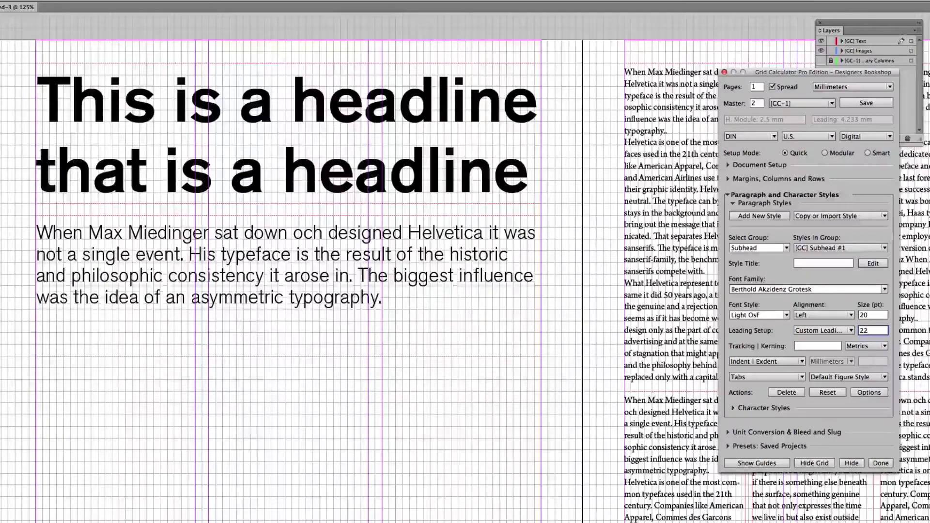
{"action": "left_click", "coordinate": [102, 433]}
{"action": "key", "text": "w"}
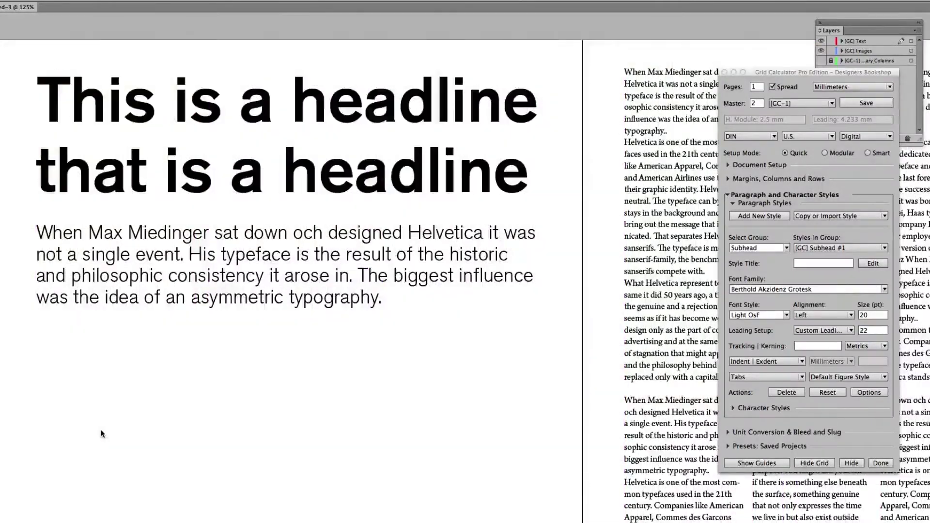